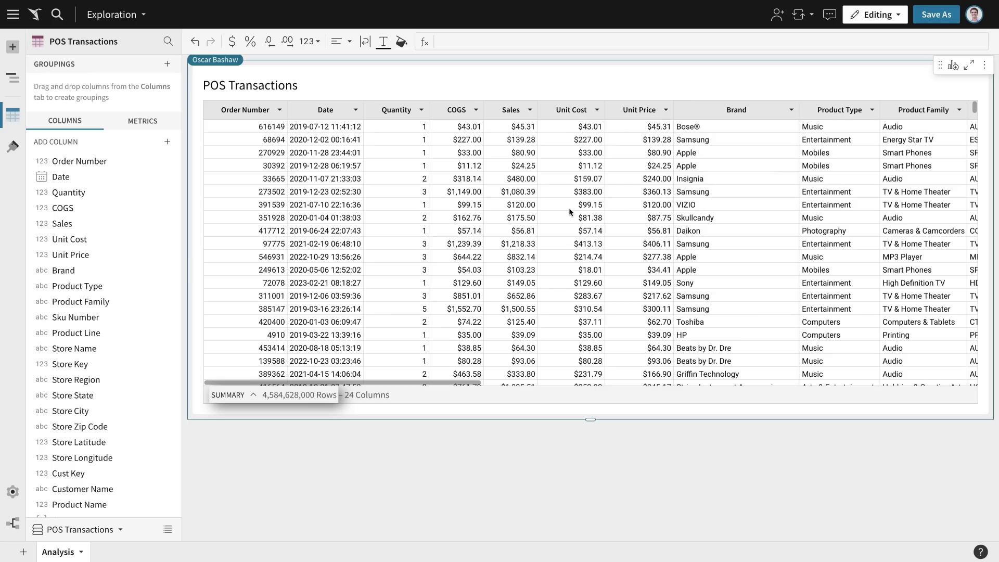
# Filter the POS Transactions table to the Photography product type only.
pyautogui.scroll(-2, 569, 208)
pyautogui.scroll(-4, 569, 211)
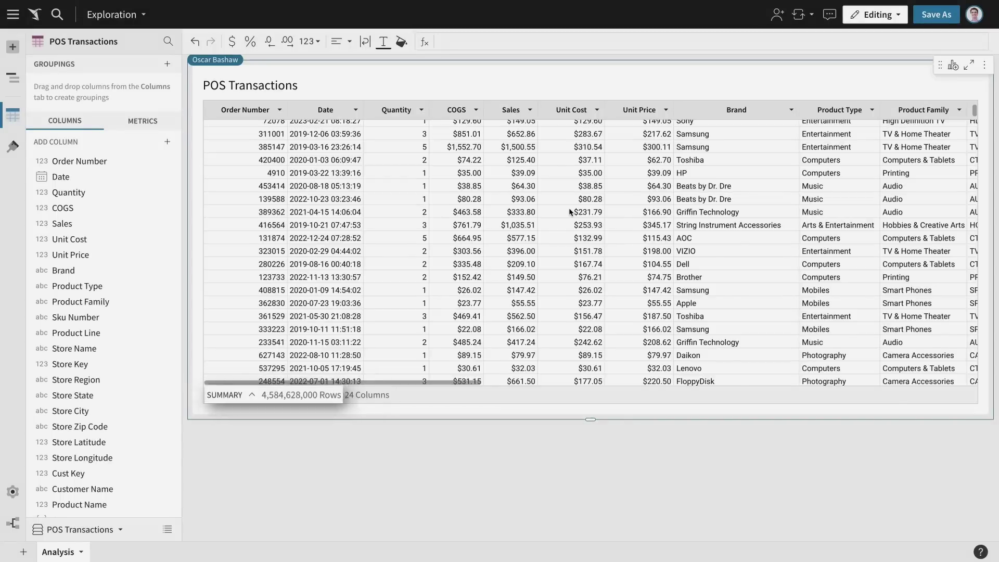
pyautogui.scroll(6, 569, 211)
pyautogui.click(872, 110)
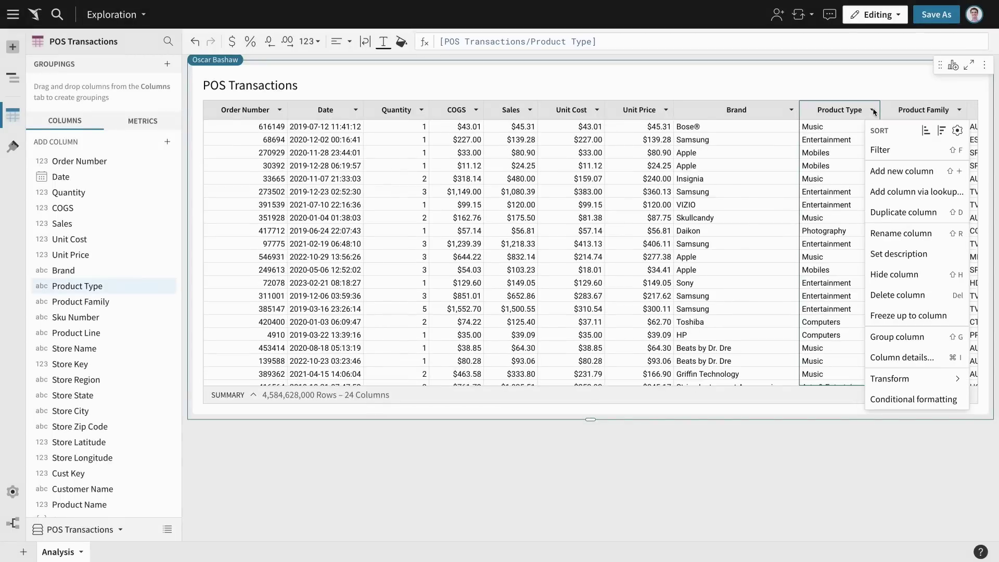
pyautogui.click(916, 156)
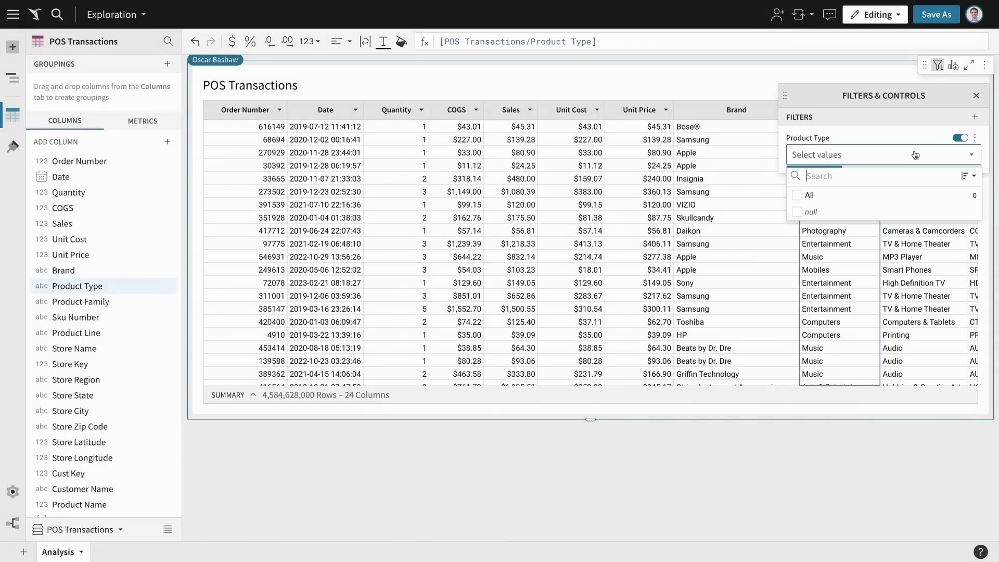
pyautogui.click(908, 246)
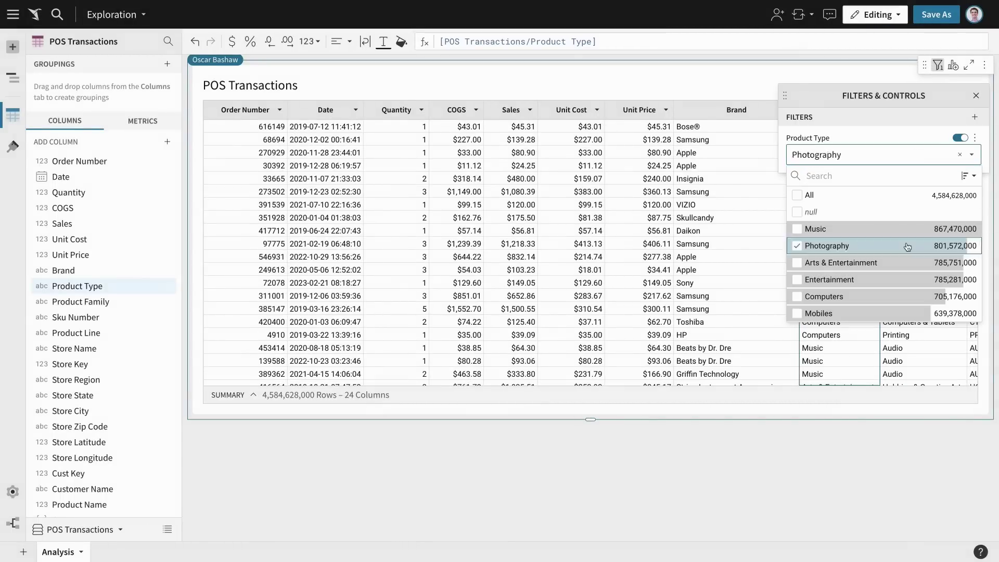
pyautogui.click(531, 110)
# Add a Profit column computed as [Sales] - [COGS] and group rows by Brand.
pyautogui.click(595, 172)
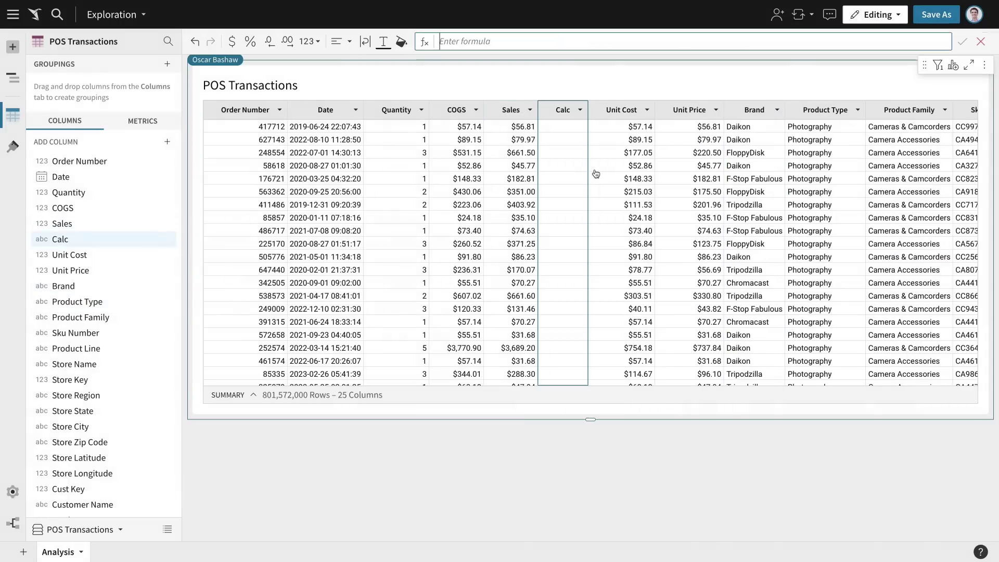
pyautogui.click(507, 117)
pyautogui.write('-')
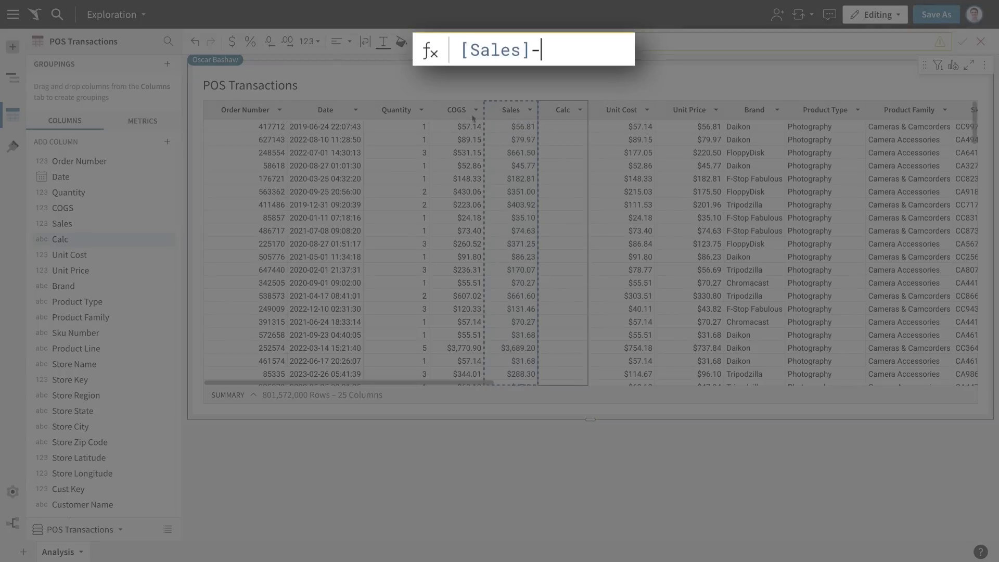
pyautogui.click(448, 117)
pyautogui.press('Return')
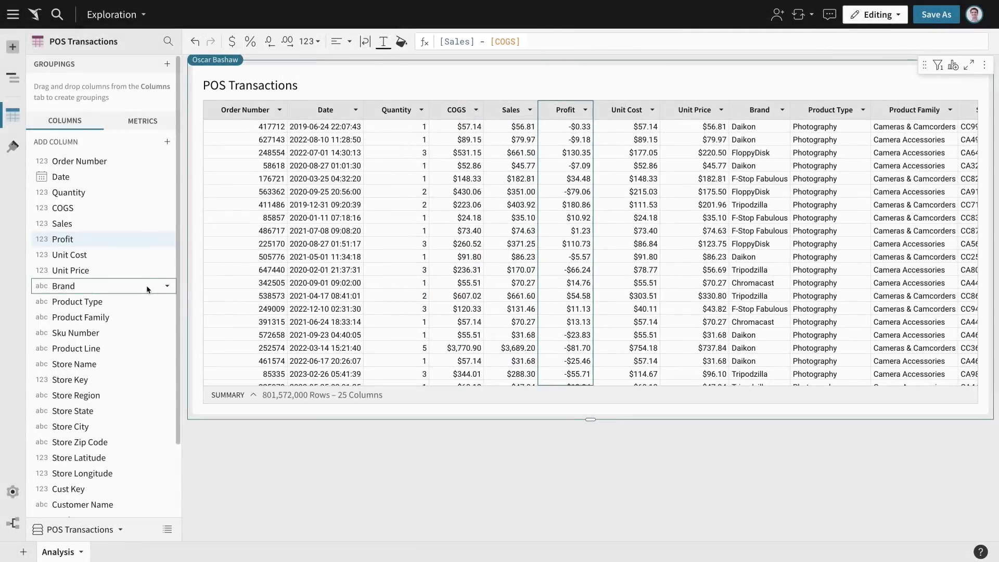
pyautogui.moveTo(145, 285); pyautogui.dragTo(140, 91)
# Add a summed Profit calculation for each brand grouping.
pyautogui.click(166, 125)
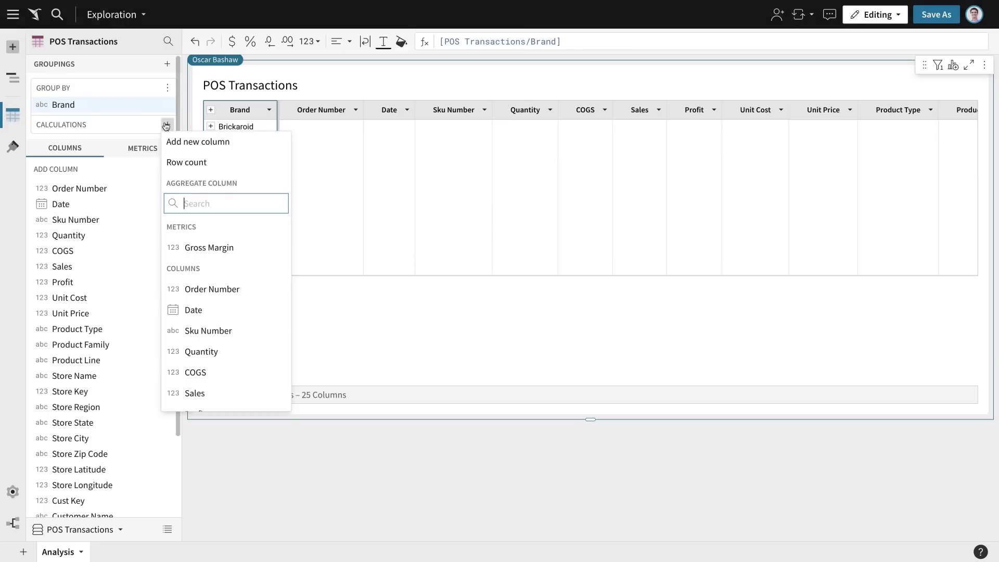
pyautogui.write('profit')
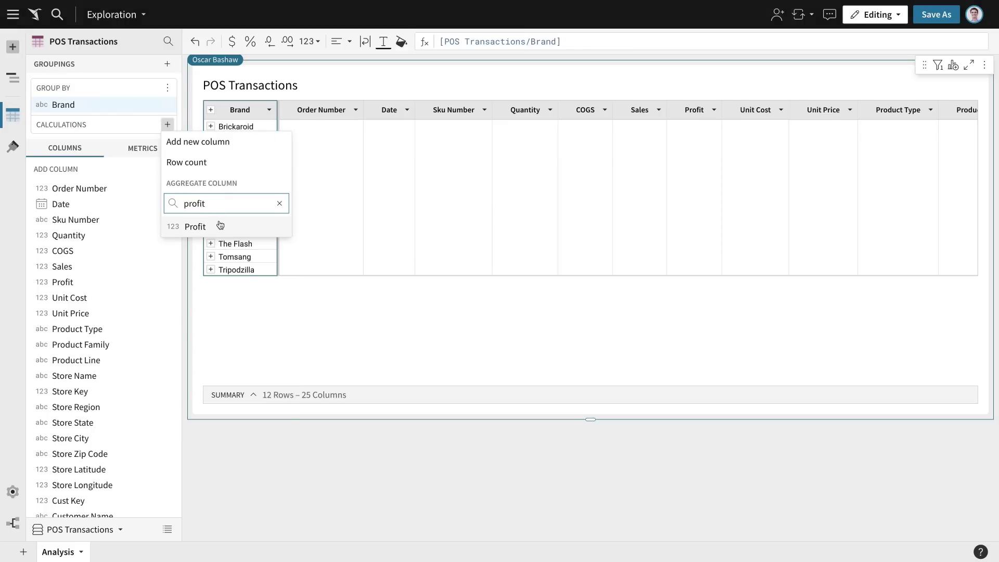
pyautogui.click(219, 226)
# Add a Margin column Sum([Sales] - [COGS]) / Sum([Sales]) and sort it descending.
pyautogui.click(167, 126)
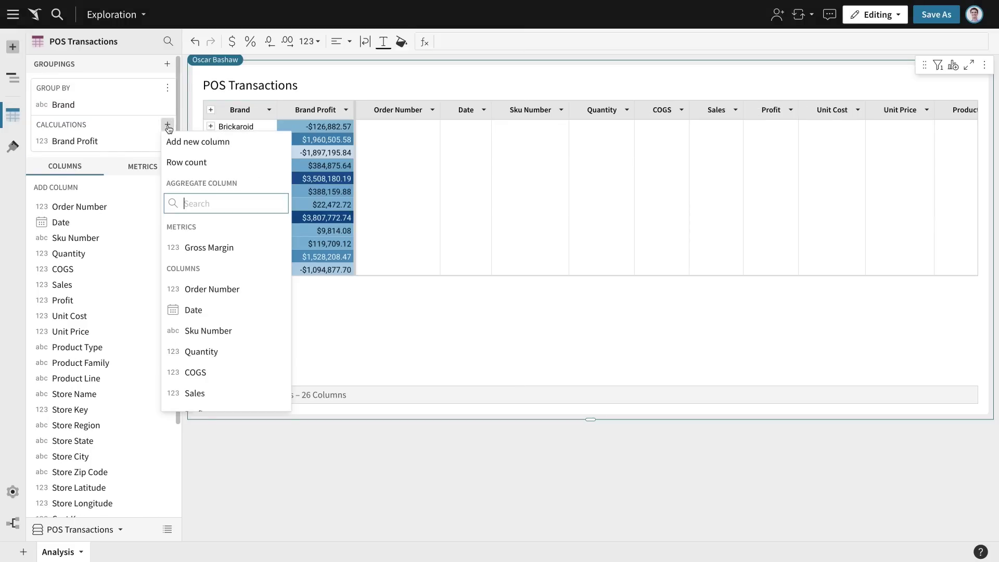
pyautogui.click(195, 141)
pyautogui.write('Sum(sales')
pyautogui.press('Tab')
pyautogui.write('-cog')
pyautogui.press('Tab')
pyautogui.write(')/sum(s')
pyautogui.write('a')
pyautogui.press('Tab')
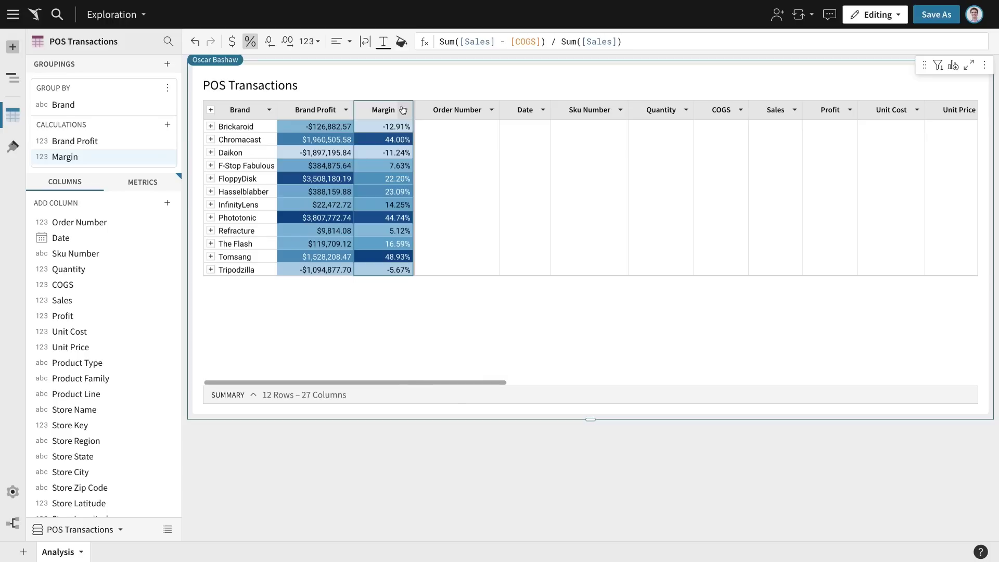
pyautogui.click(403, 110)
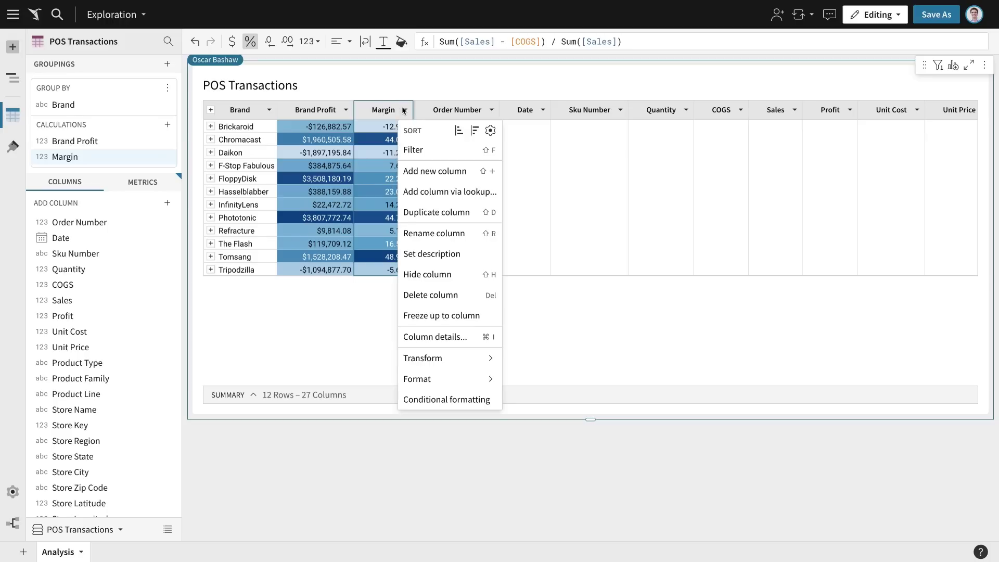
pyautogui.click(474, 131)
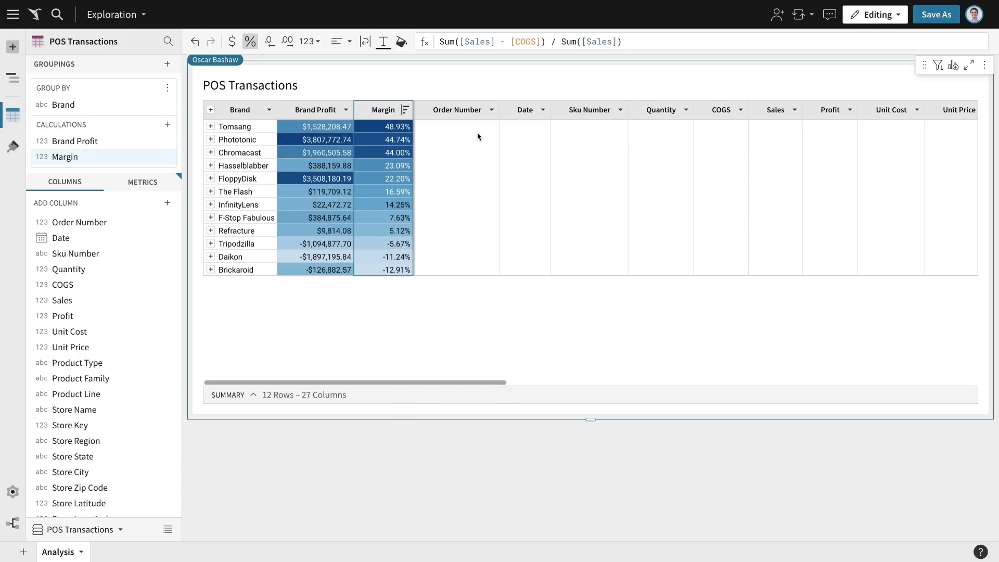
pyautogui.click(13, 48)
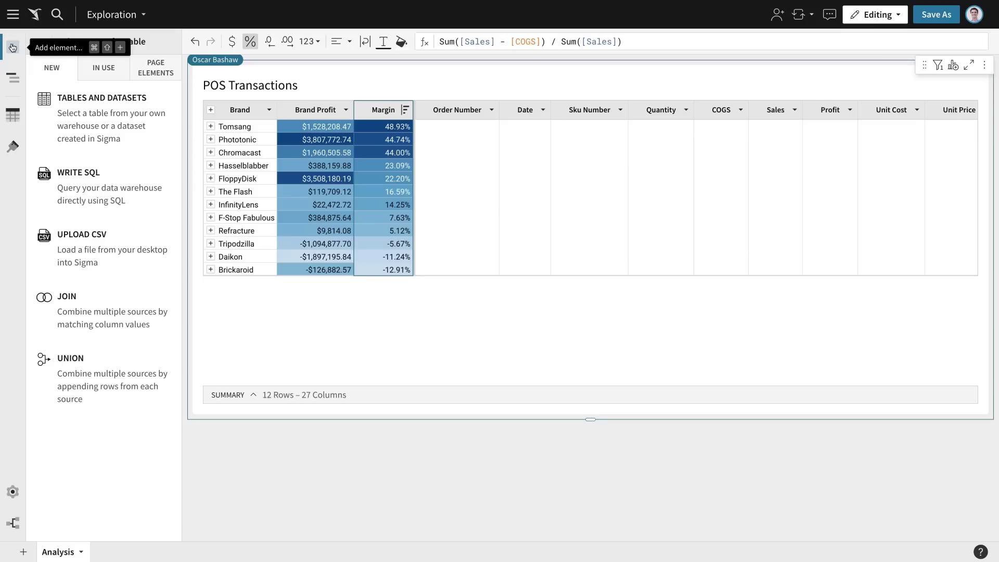
# Upload product_reviews.csv into the workbook as a new 43,498-row table.
pyautogui.click(125, 234)
pyautogui.click(404, 197)
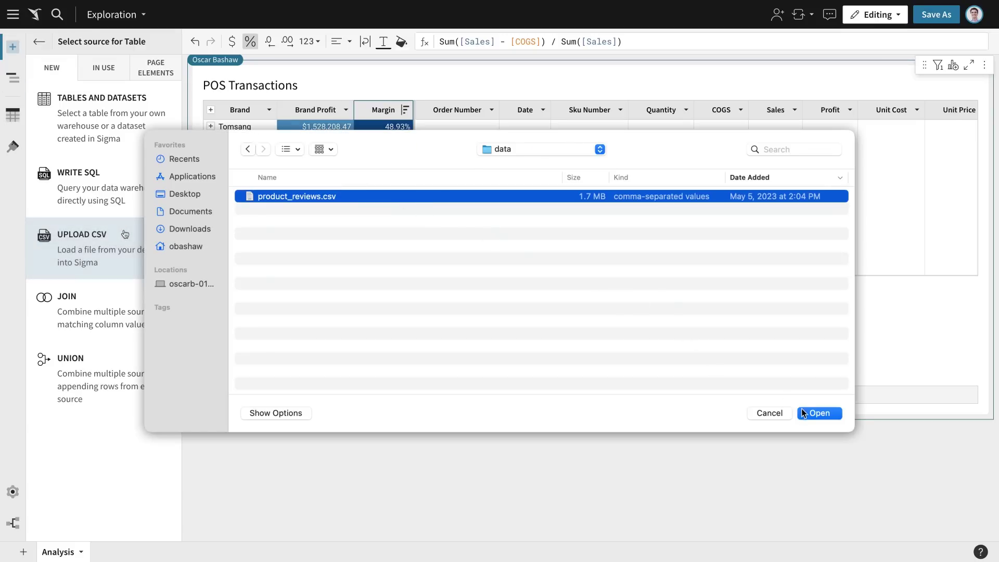
pyautogui.press('Return')
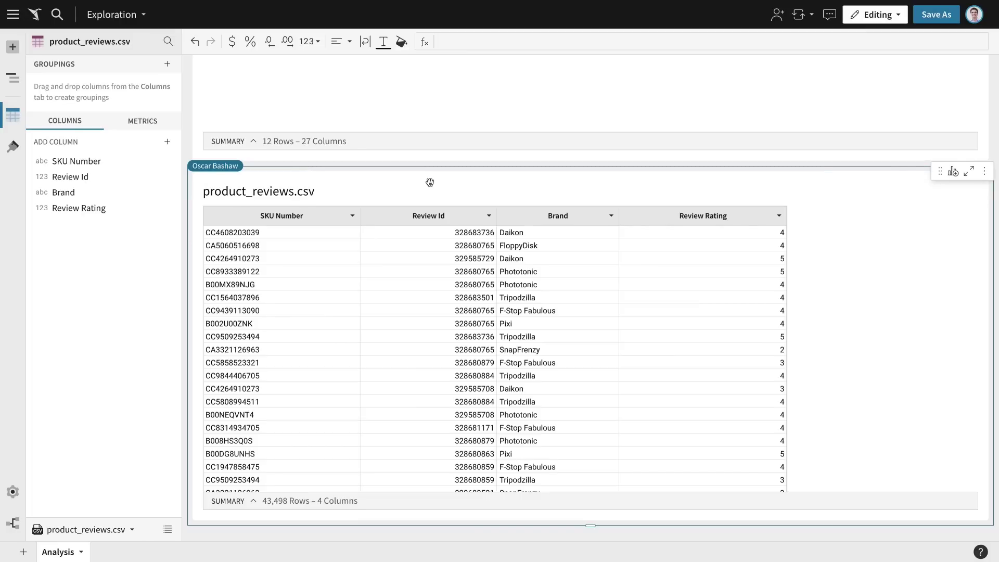
pyautogui.scroll(5, 431, 183)
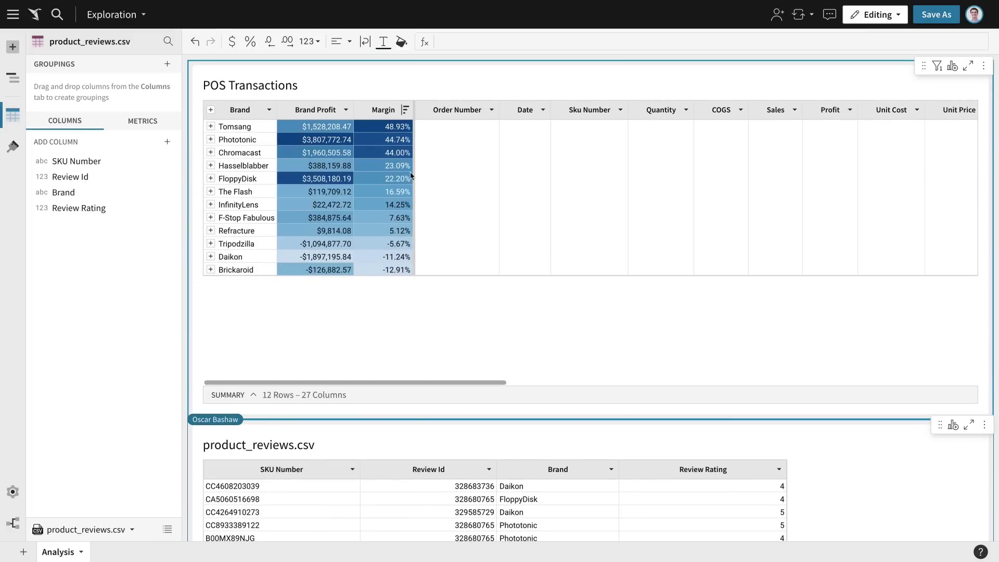
pyautogui.click(269, 109)
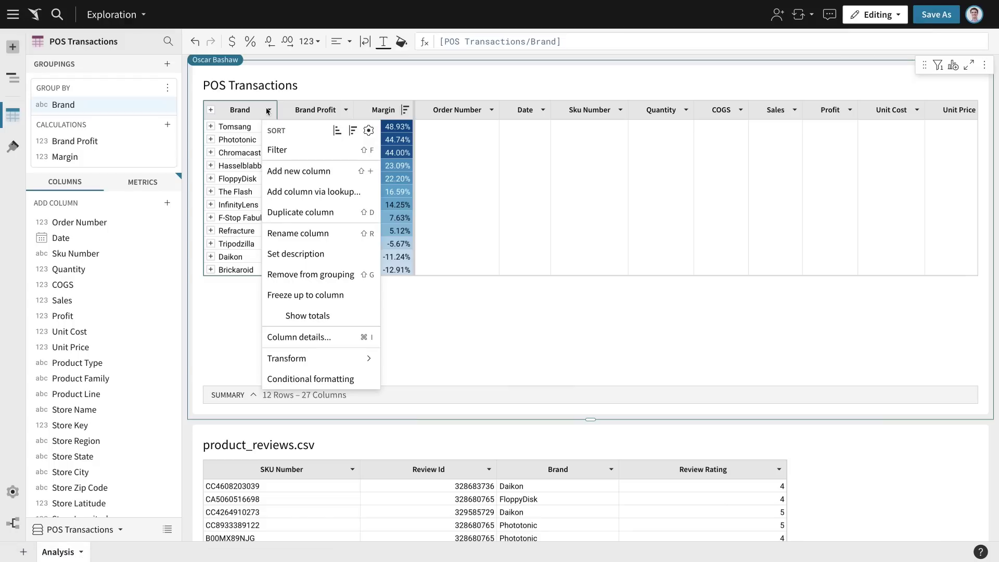
# Look up average Review Rating per Brand from product_reviews.csv, then copy pricing data A1:C14.
pyautogui.click(368, 194)
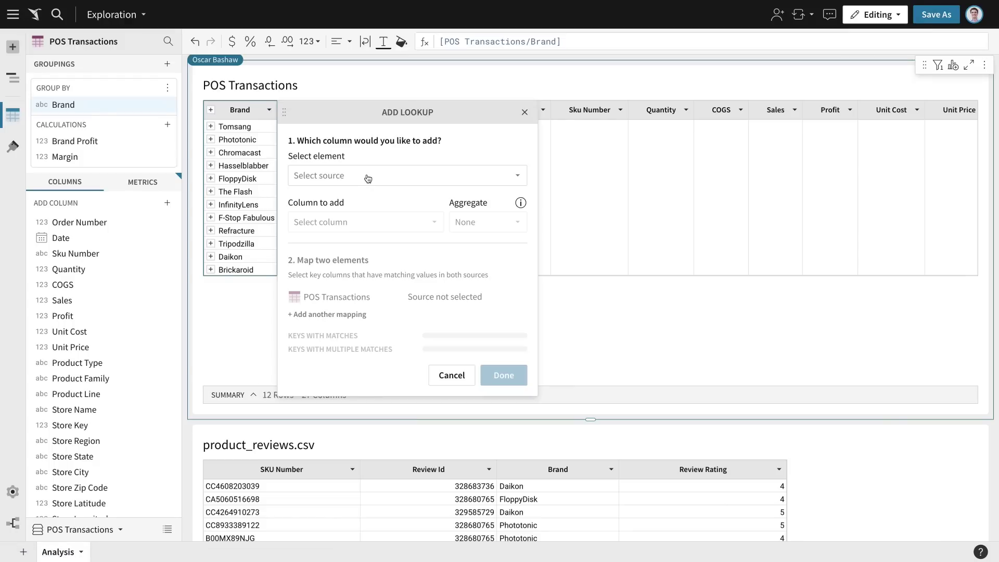
pyautogui.click(368, 178)
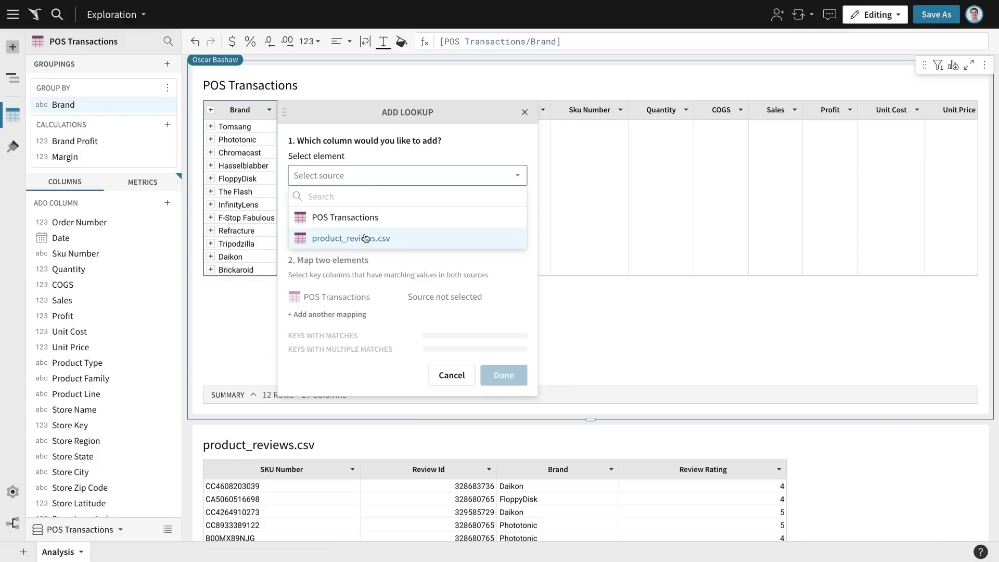
pyautogui.click(366, 239)
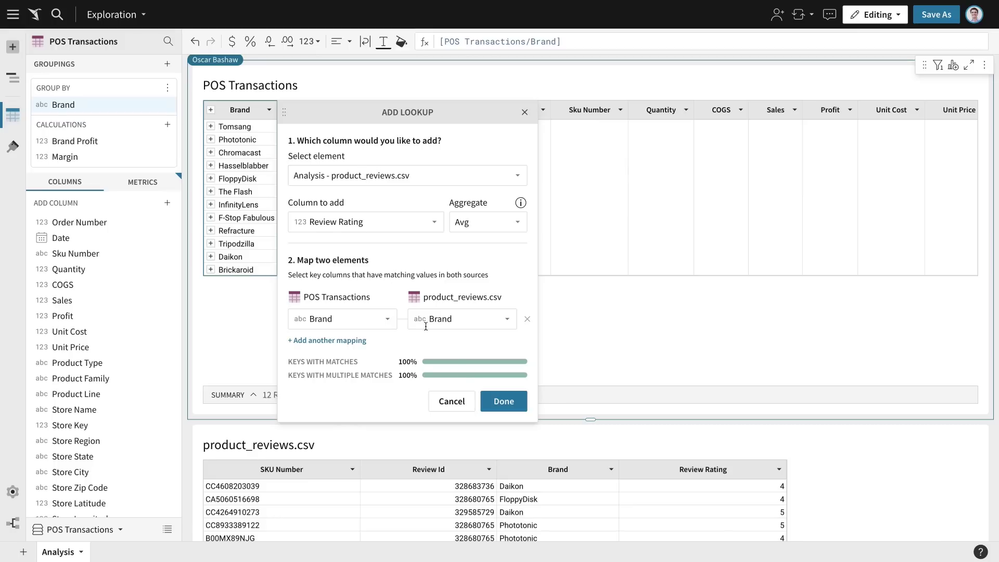
pyautogui.click(501, 405)
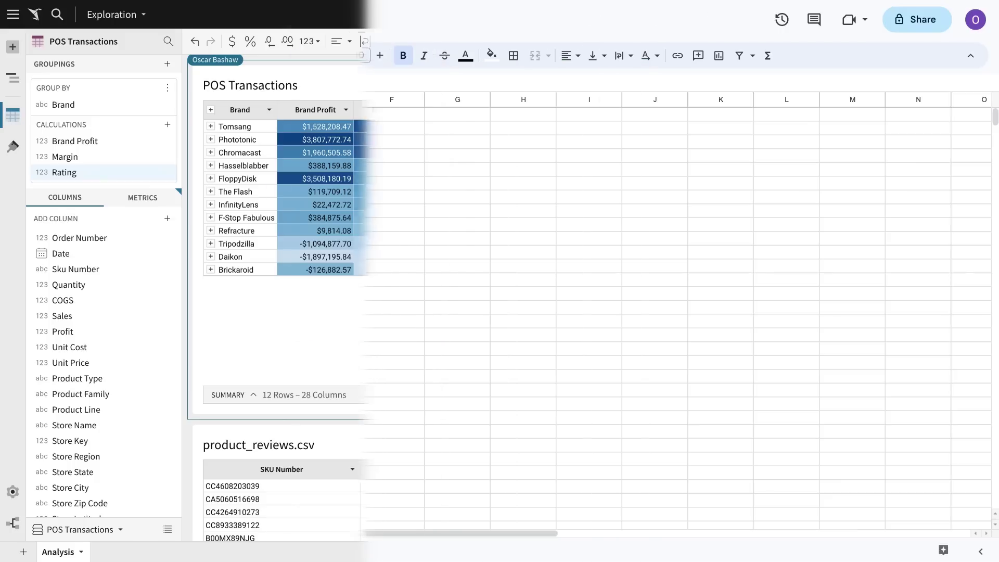
pyautogui.moveTo(71, 118); pyautogui.dragTo(192, 295)
pyautogui.hotkey('ctrl', 'c')
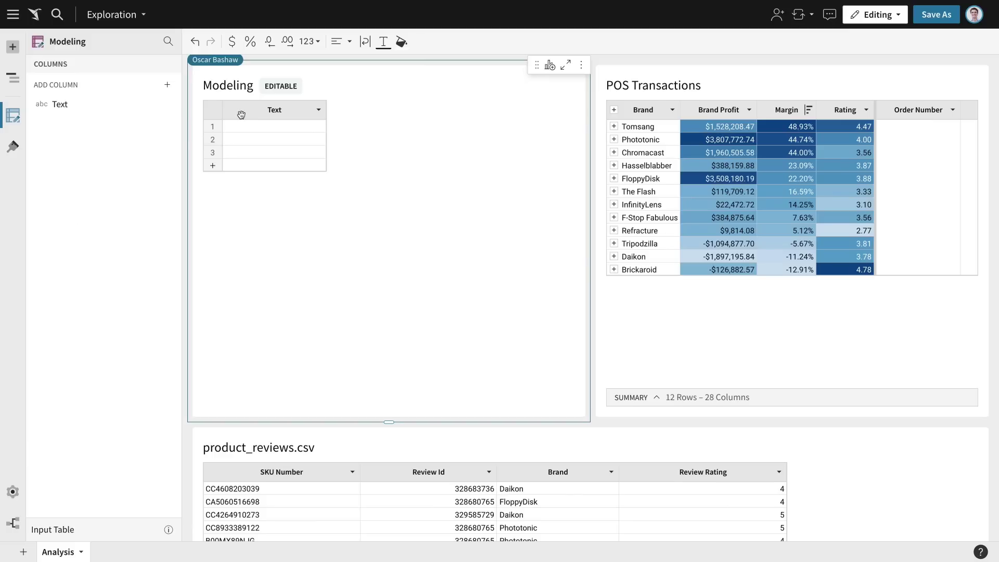
# Paste brand pricing into Modeling and look up its Cost and Price Increase by Brand.
pyautogui.click(242, 116)
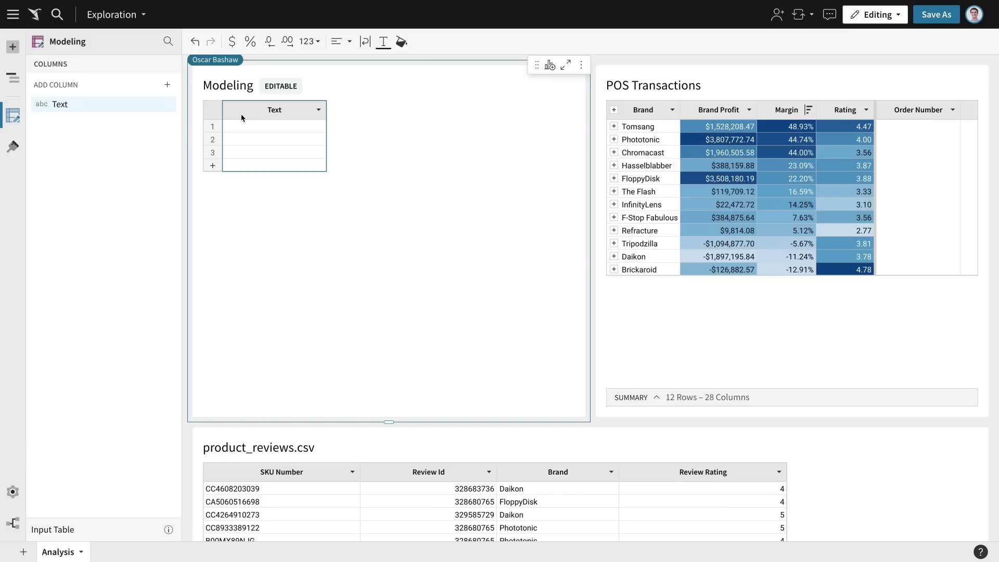
pyautogui.hotkey('ctrl', 'v')
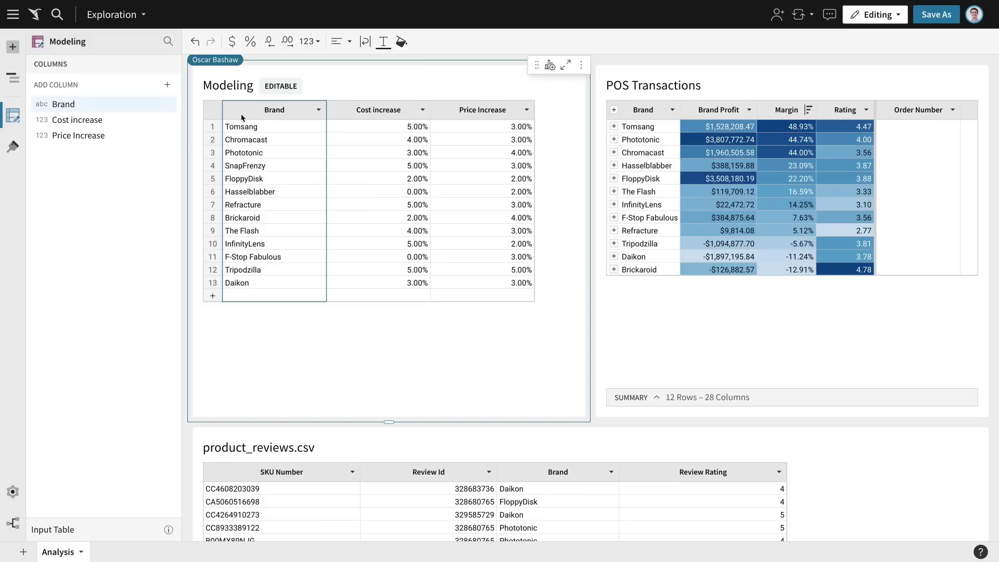
pyautogui.click(672, 110)
pyautogui.click(767, 196)
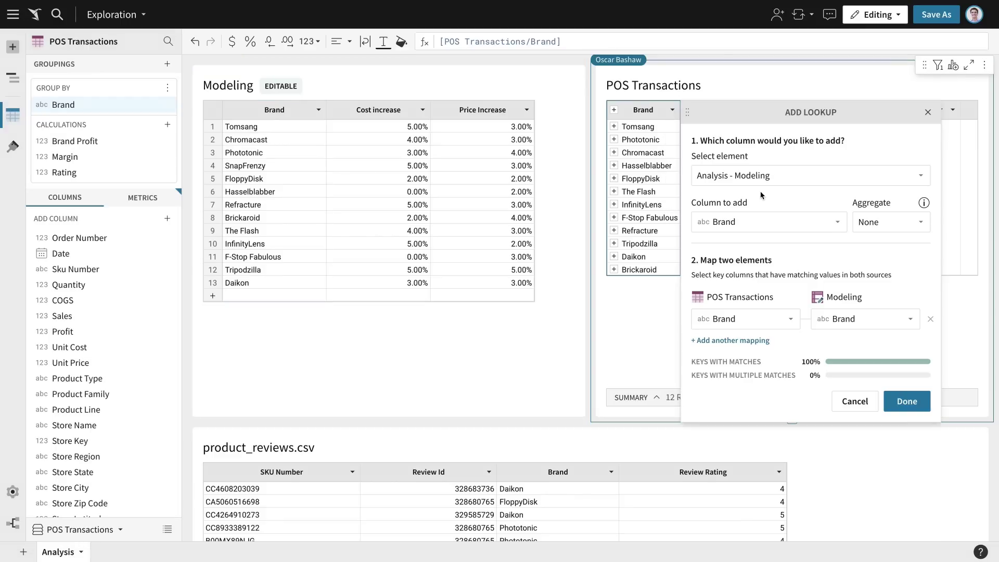
pyautogui.click(906, 400)
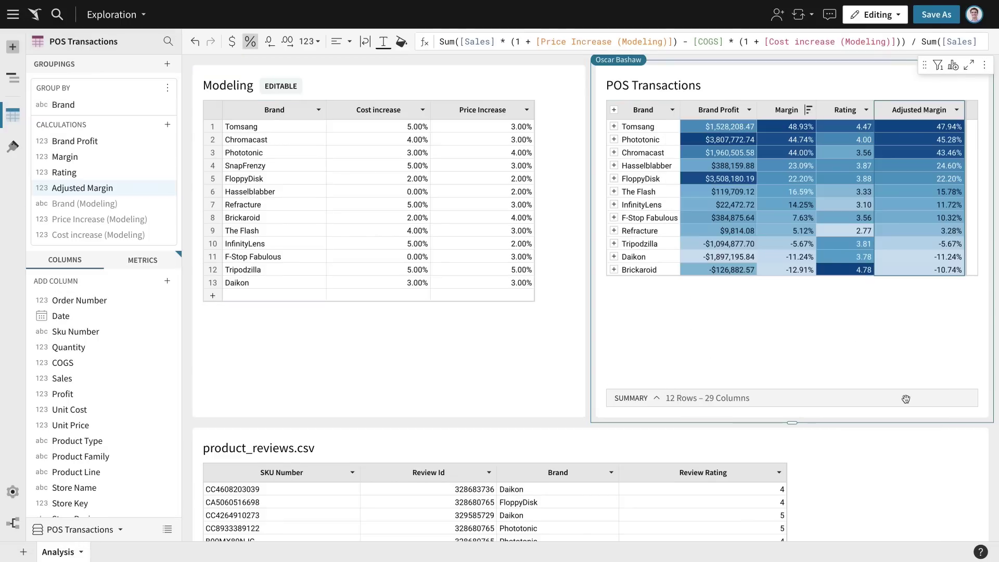
pyautogui.click(521, 127)
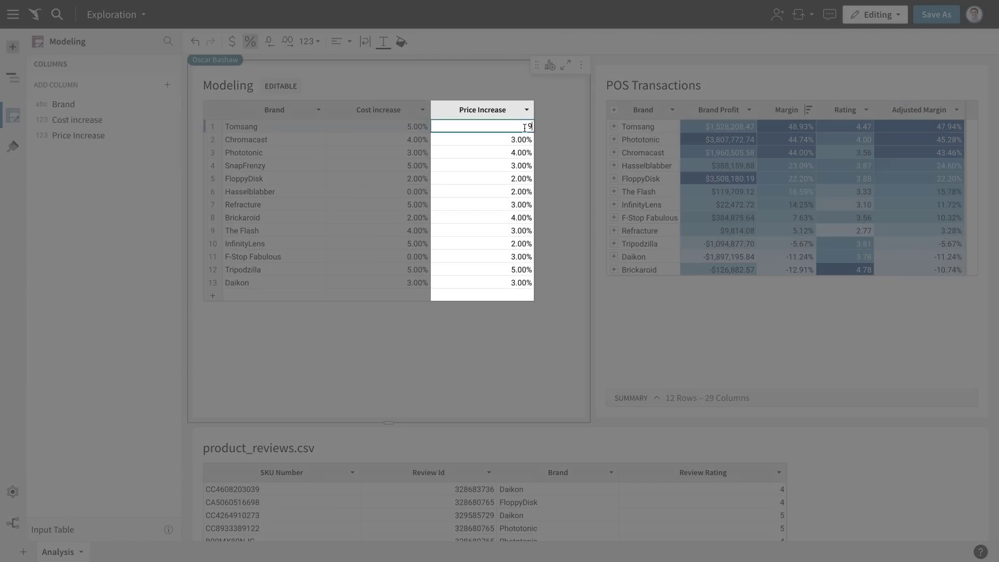
# Set price increases of 9, 8 and 20 for Tomsang, FloppyDisk and Brickaroid.
pyautogui.write('9')
pyautogui.press('Return')
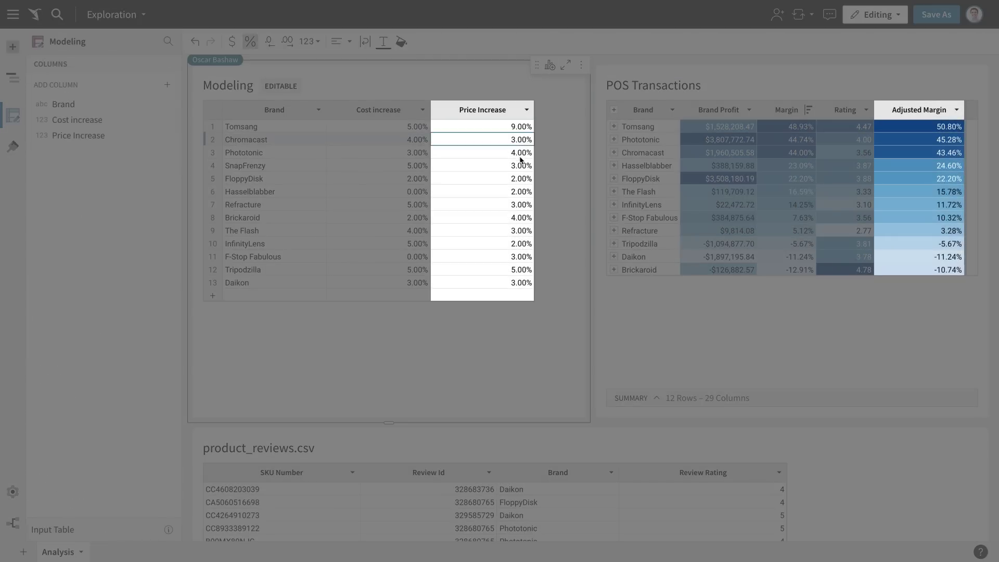
pyautogui.click(516, 179)
pyautogui.write('8')
pyautogui.press('Return')
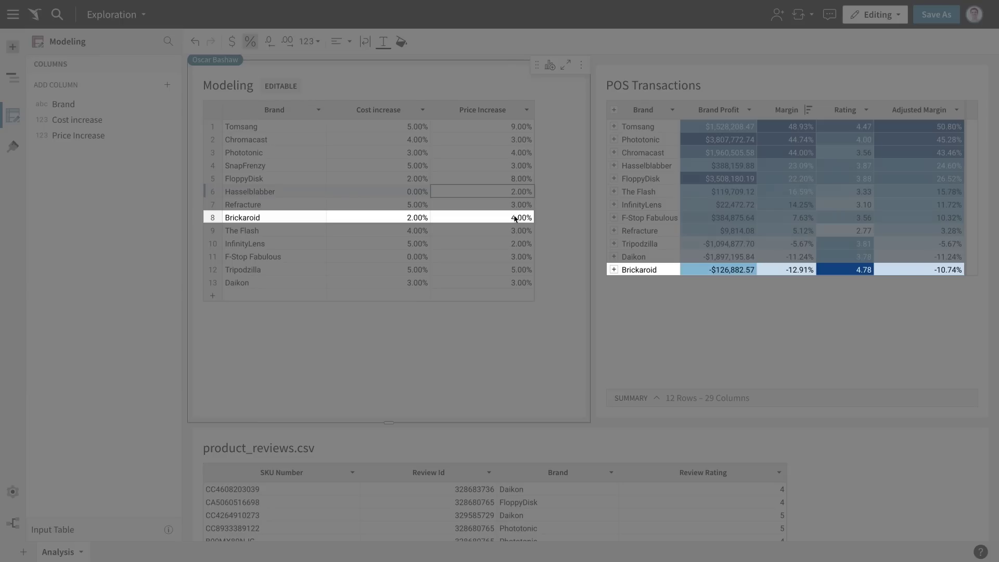
pyautogui.click(516, 219)
pyautogui.write('20')
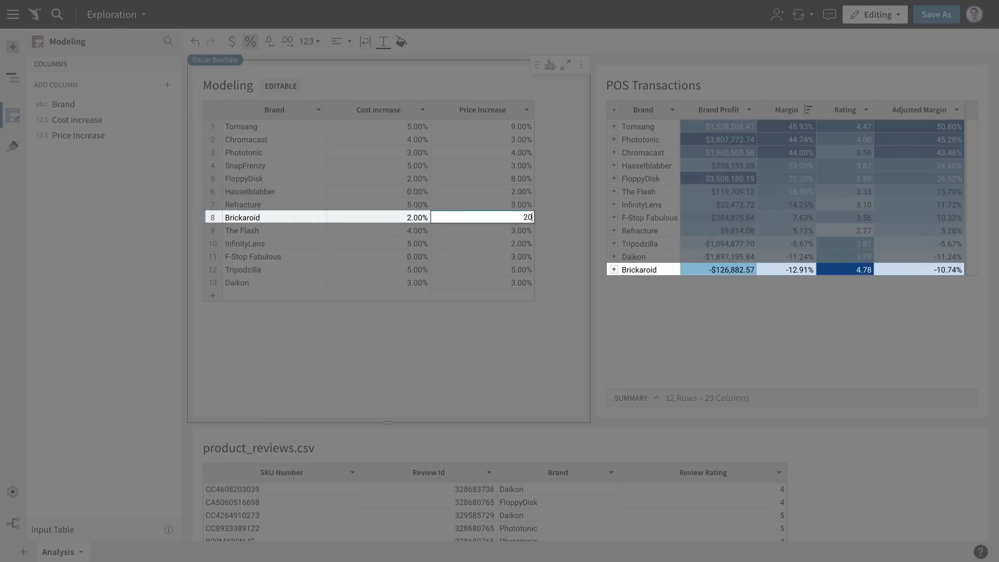
pyautogui.press('Return')
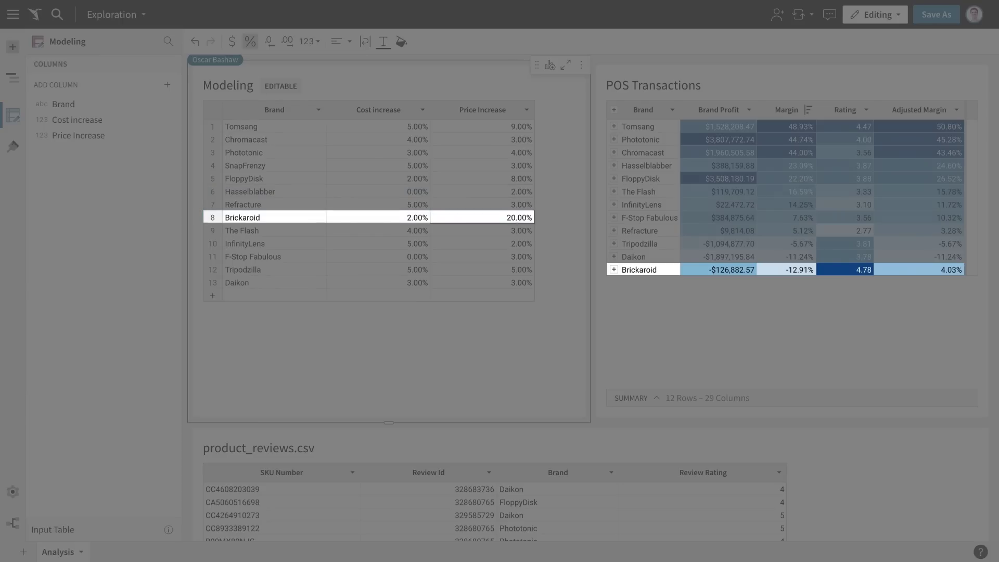
pyautogui.click(482, 231)
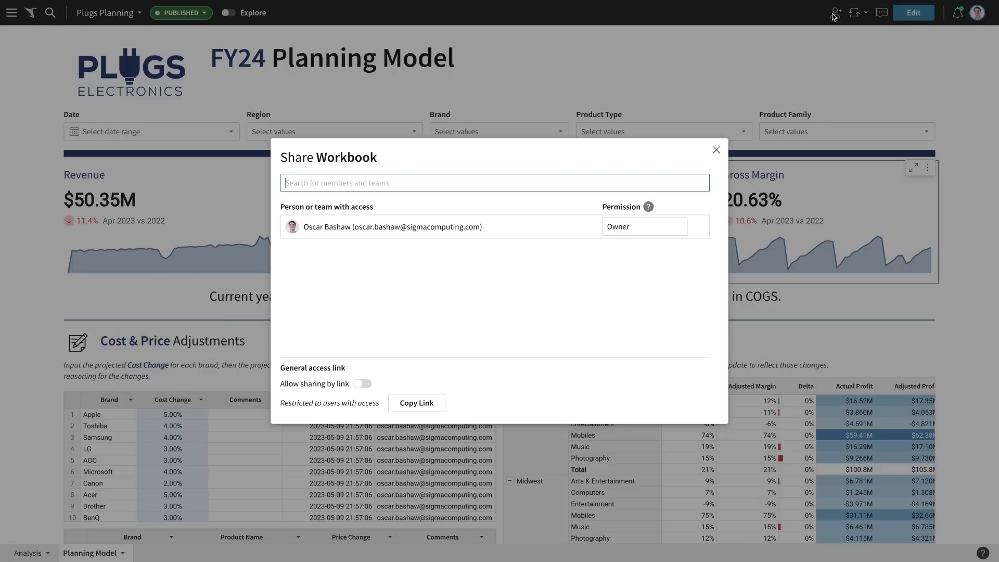
# Share the workbook with a colleague and post a Gross Margin comment @-mentioning them.
pyautogui.write('sully')
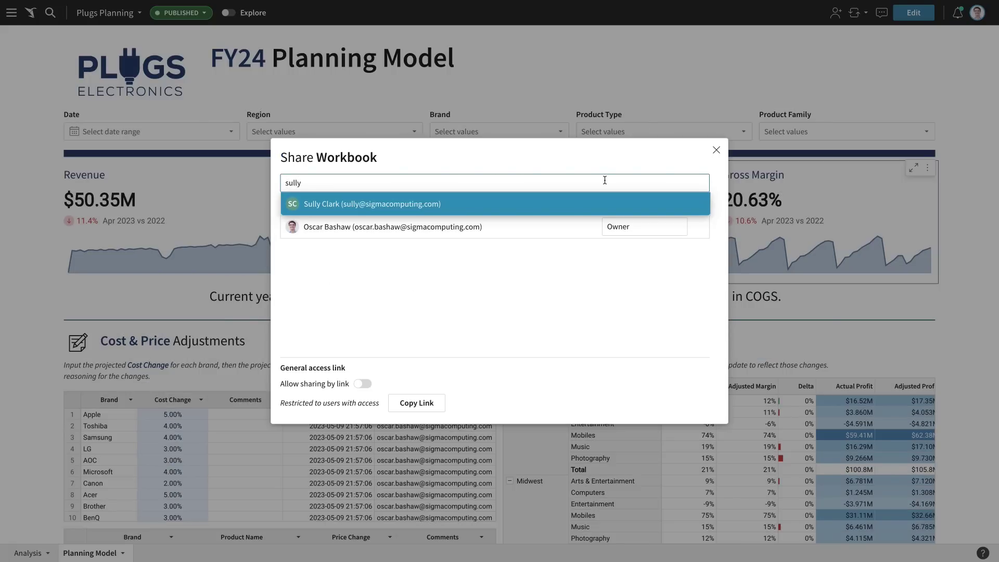
pyautogui.click(598, 207)
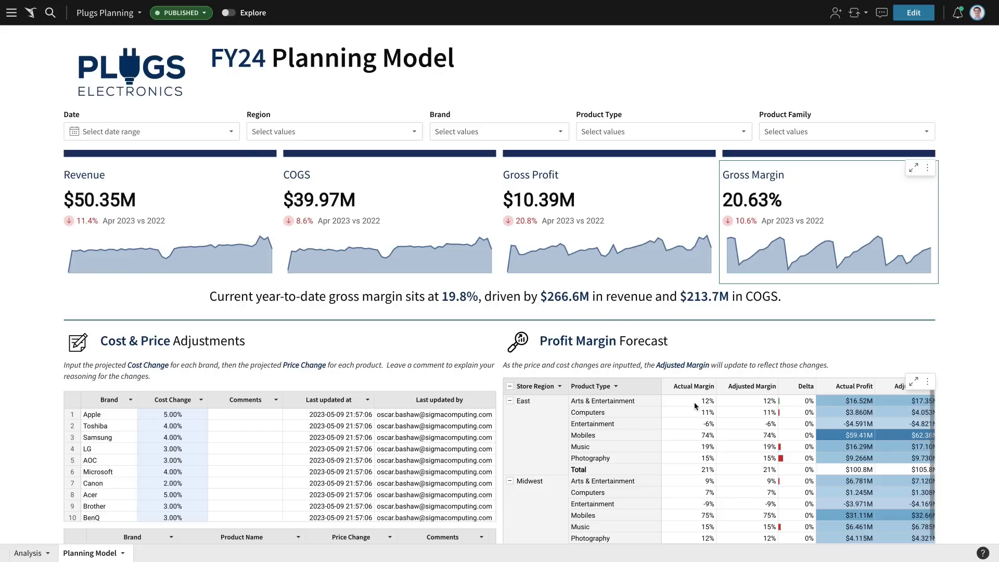
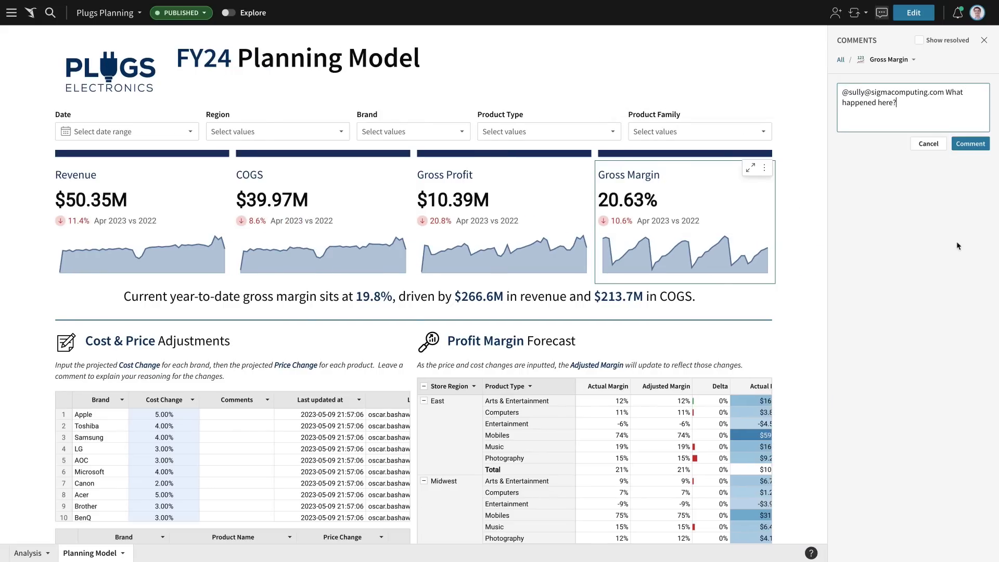
pyautogui.click(971, 143)
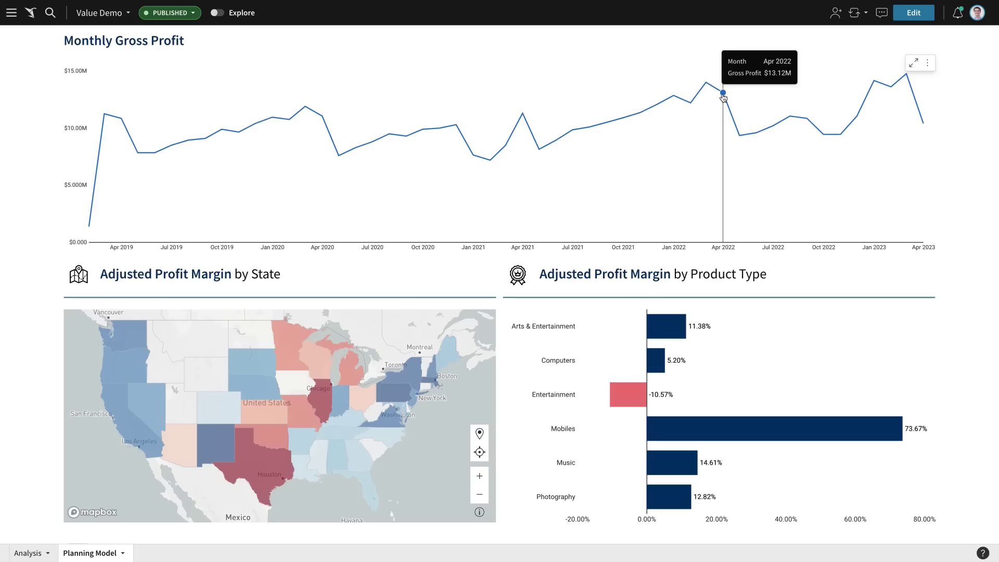
# Drill the Apr 2022 Monthly Gross Profit point down by Product Type.
pyautogui.rightClick(722, 94)
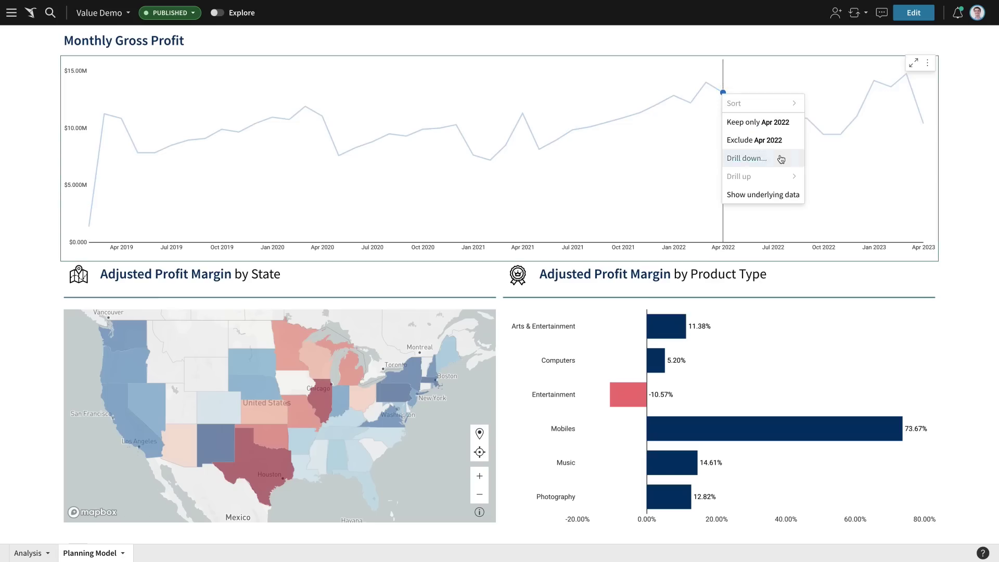
pyautogui.click(781, 158)
pyautogui.click(552, 210)
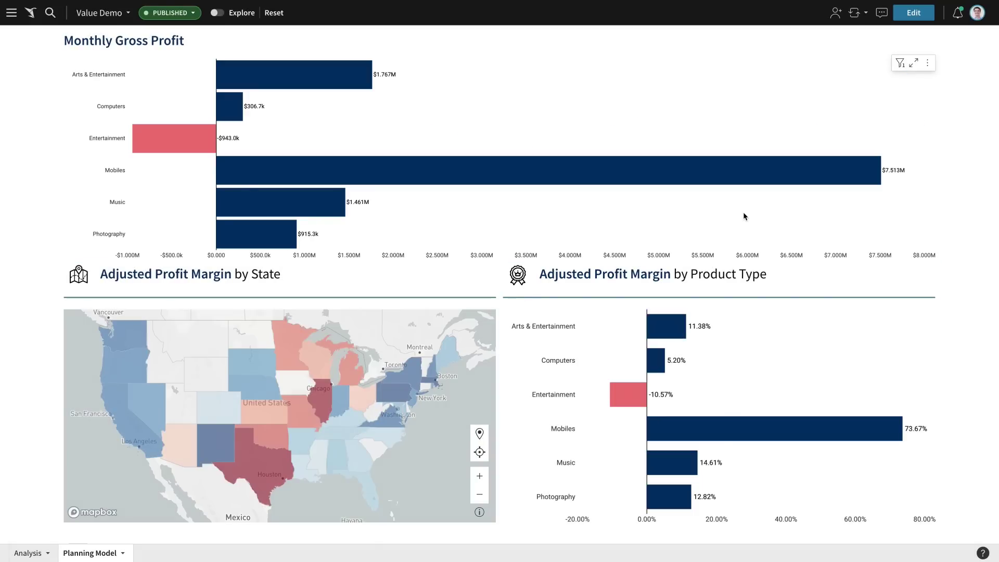